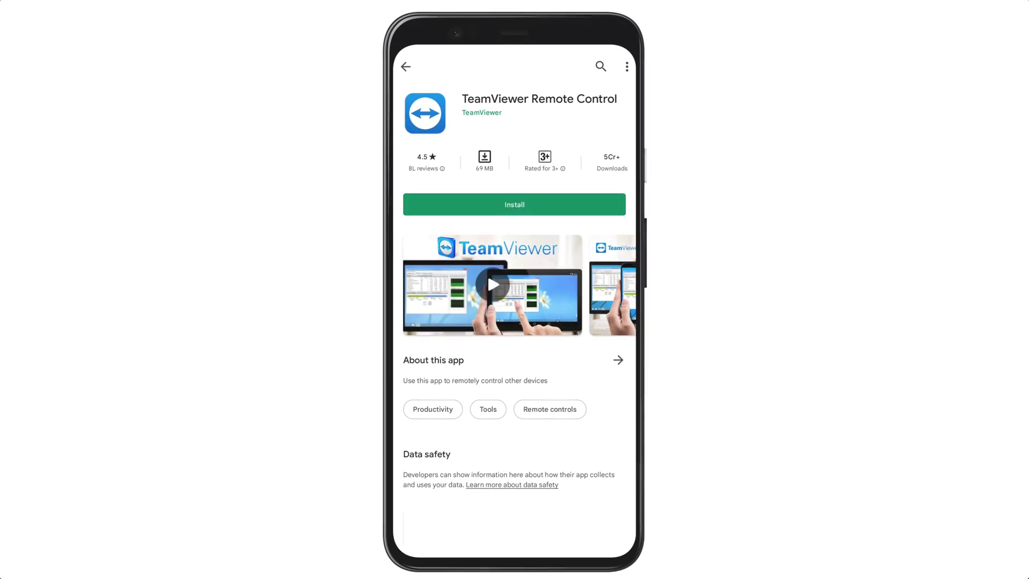
# Install TeamViewer Remote Control from its Google Play Store page
pyautogui.click(500, 203)
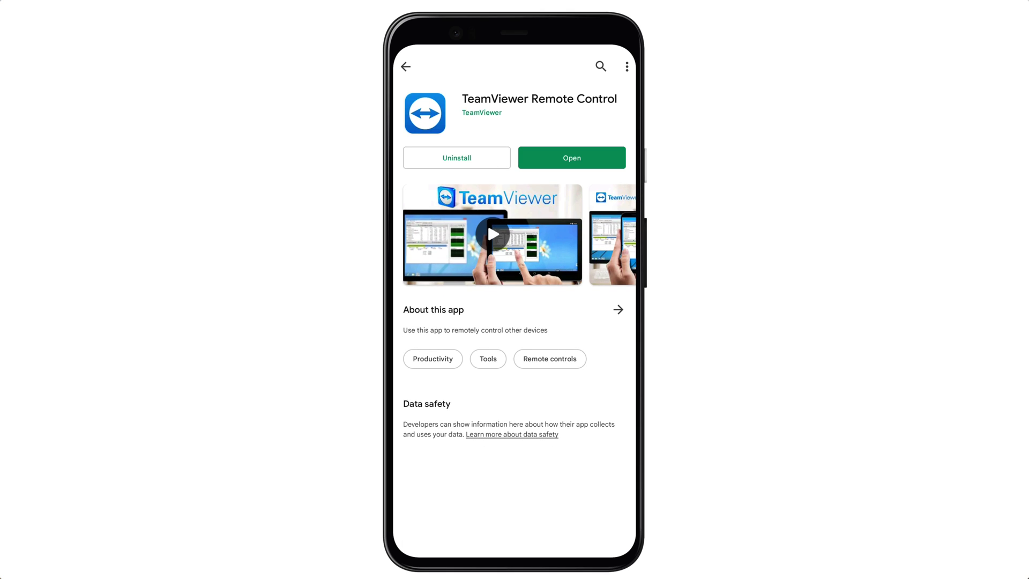
# Launch the newly installed TeamViewer Remote Control app from the Play Store
pyautogui.click(573, 158)
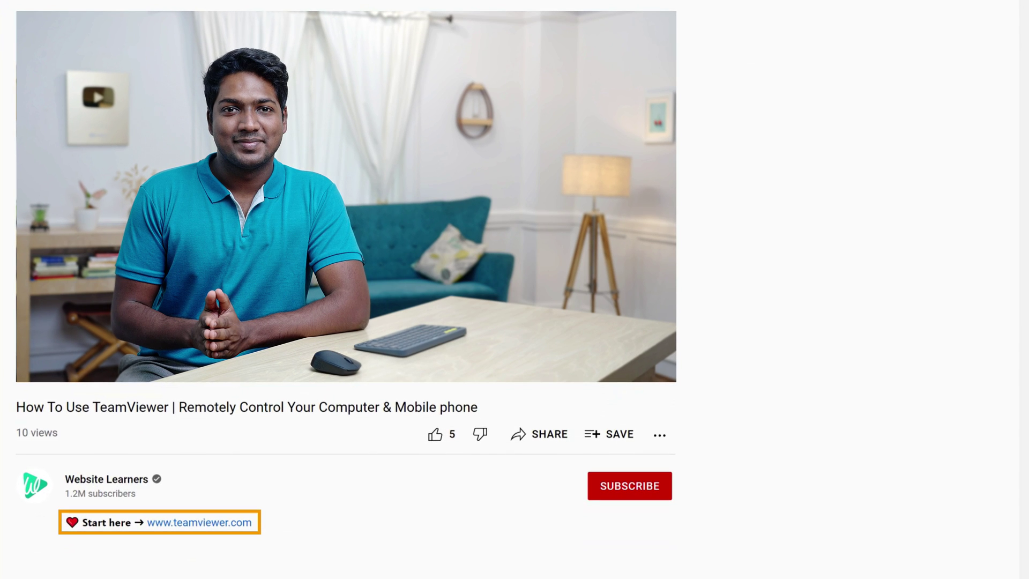
pyautogui.click(188, 523)
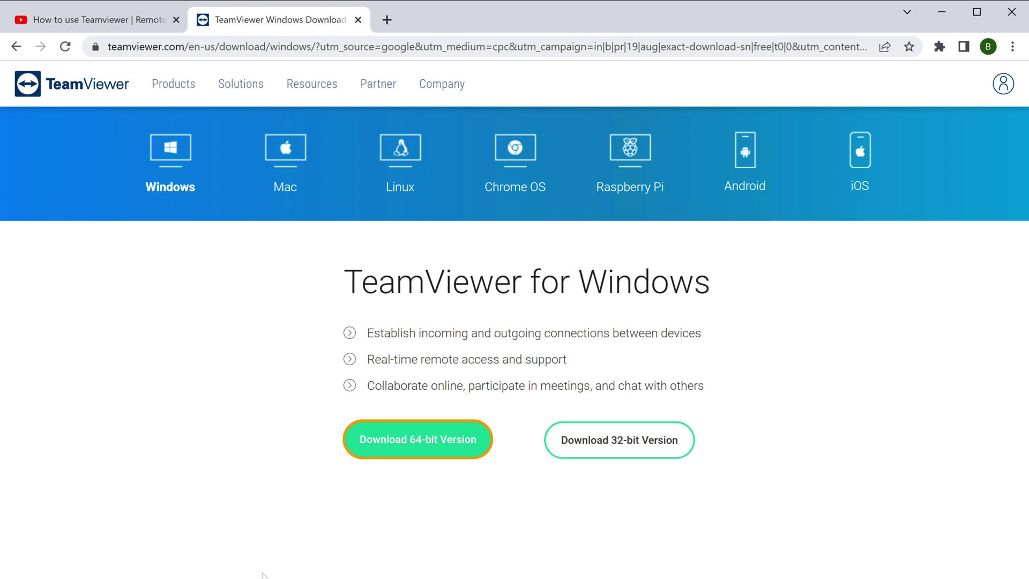
# Download the 64-bit TeamViewer_Setup.exe installer and run it
pyautogui.click(422, 452)
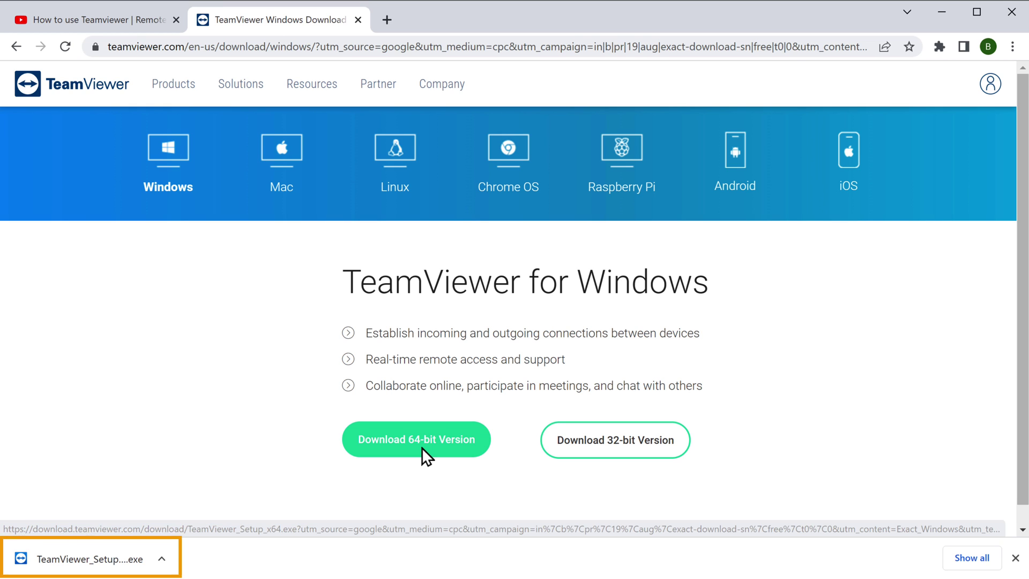
pyautogui.click(83, 561)
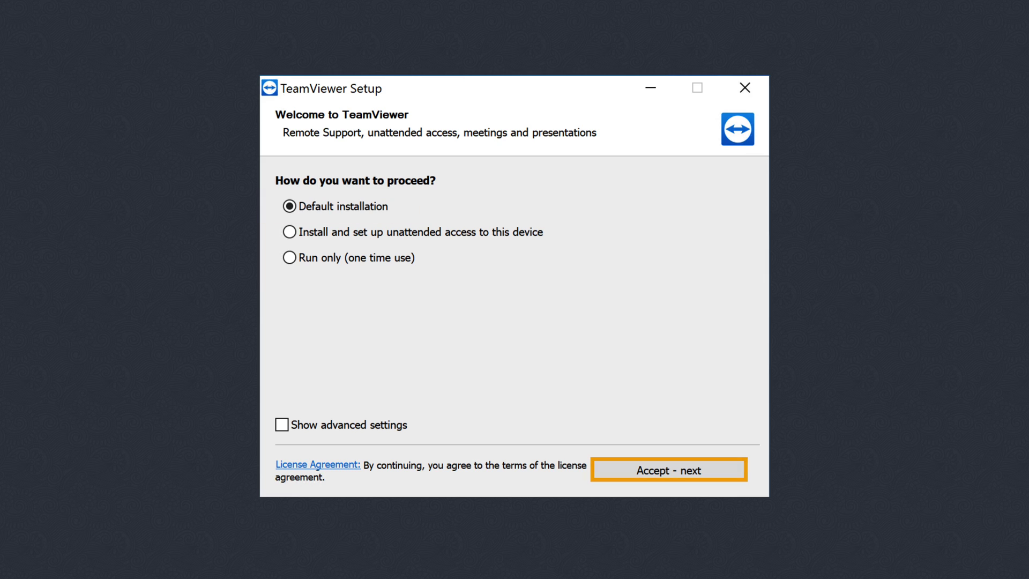
# Install TeamViewer with Default installation, accepting the EULA and DPA
pyautogui.click(678, 476)
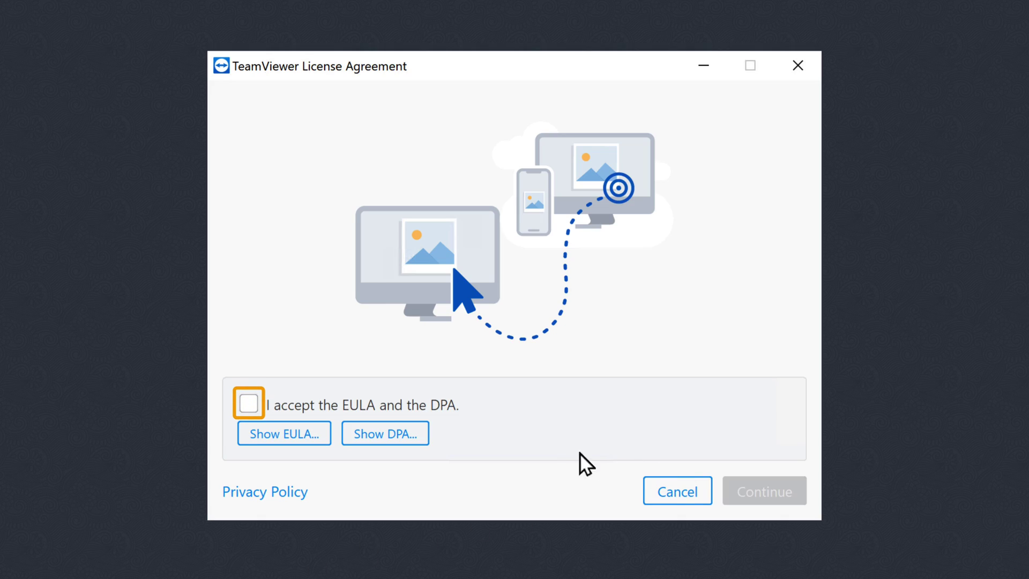
pyautogui.click(250, 405)
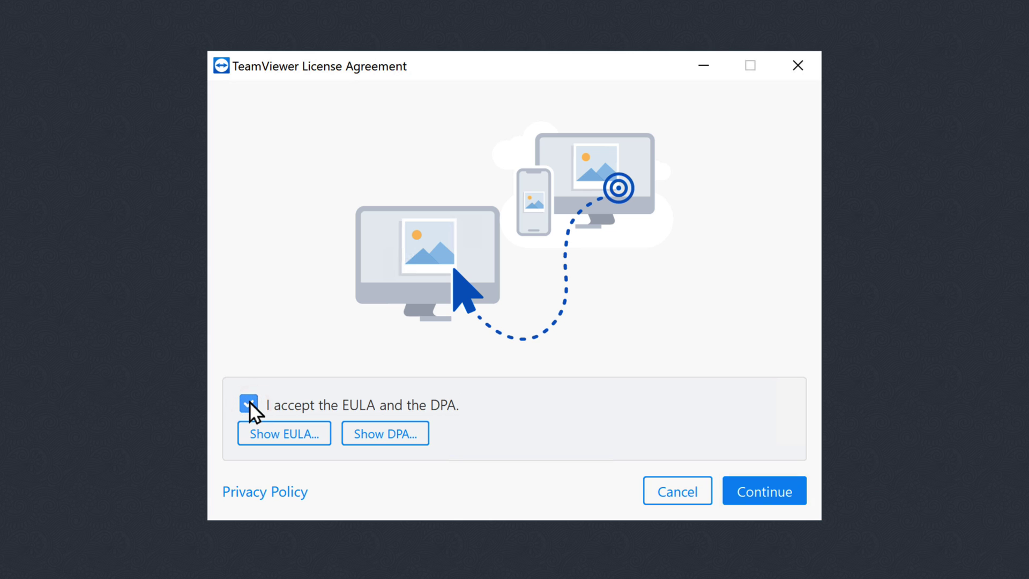
pyautogui.click(764, 502)
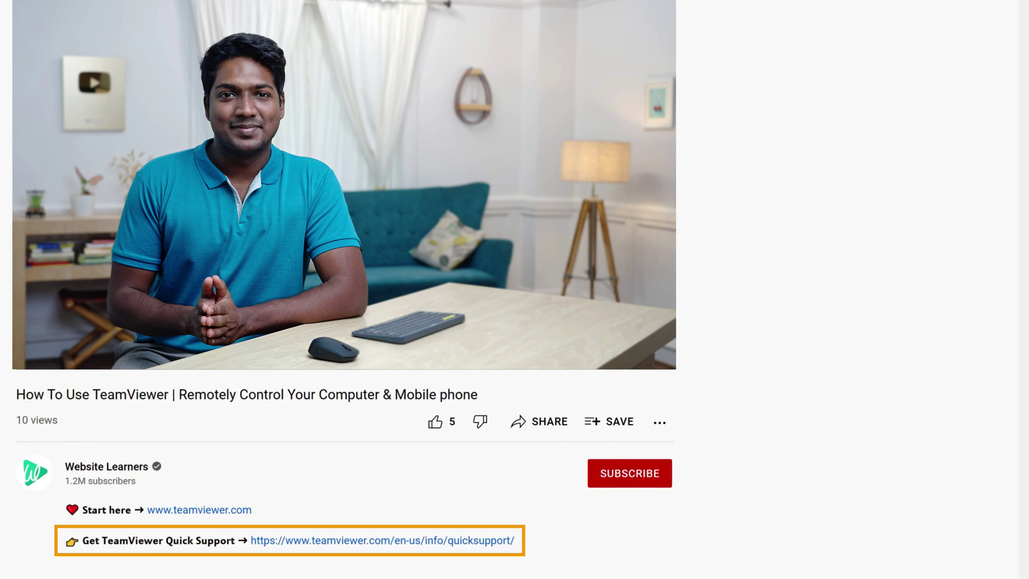
# Download TeamViewerQS.exe from the QuickSupport page and run it
pyautogui.click(326, 548)
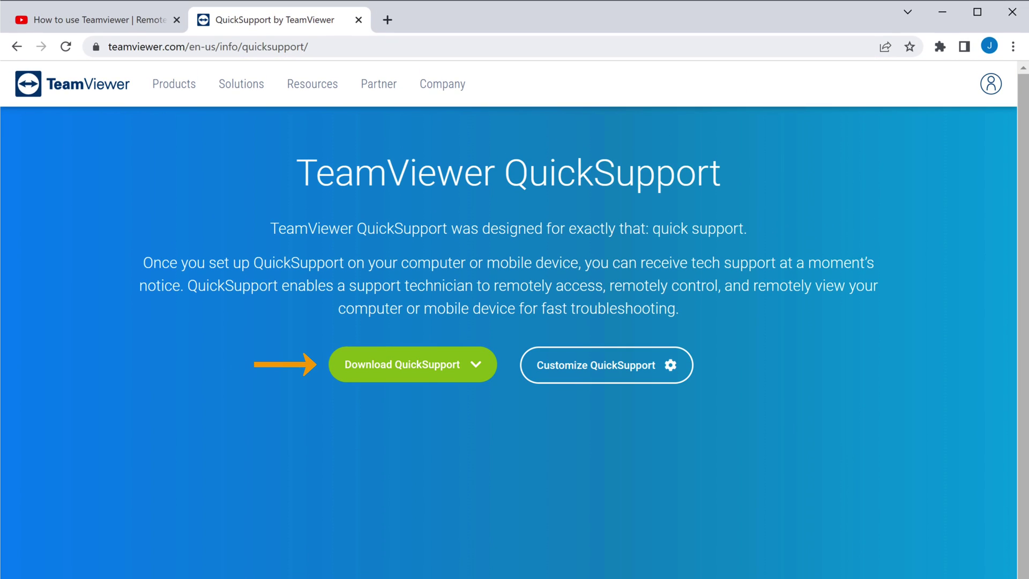
pyautogui.click(406, 376)
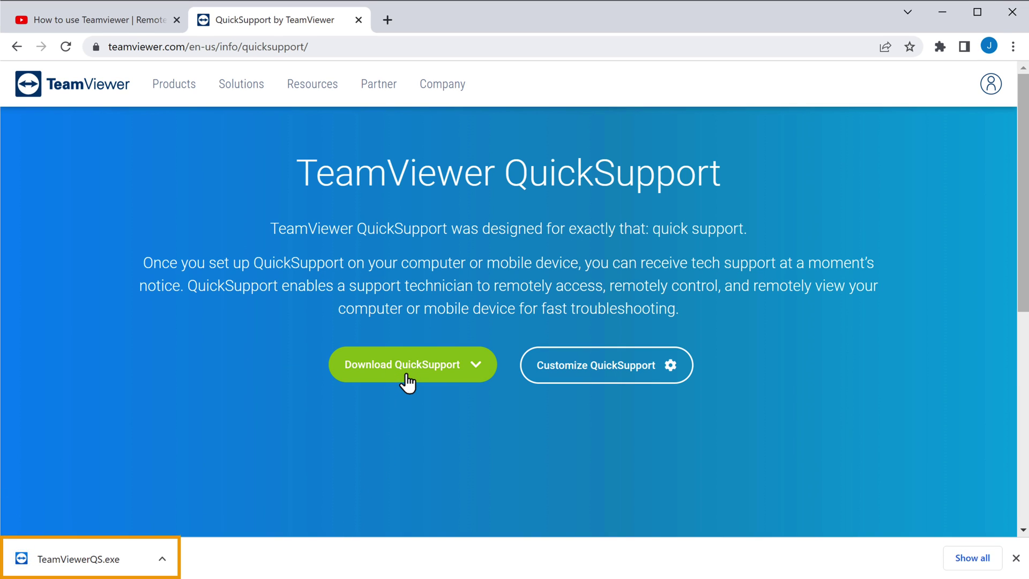
pyautogui.click(75, 564)
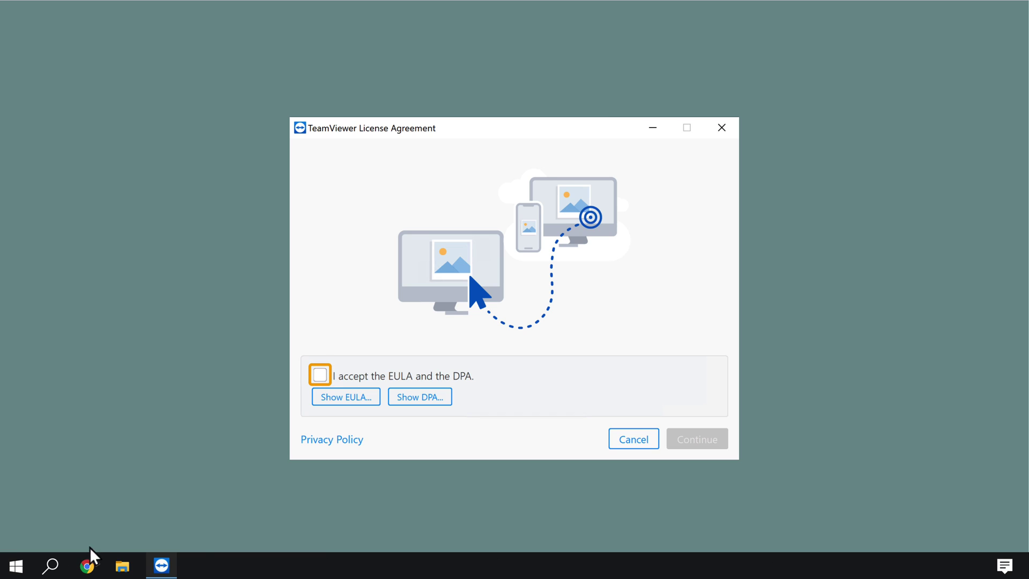
# Accept the EULA and DPA so QuickSupport shows this computer's ID and password
pyautogui.click(320, 375)
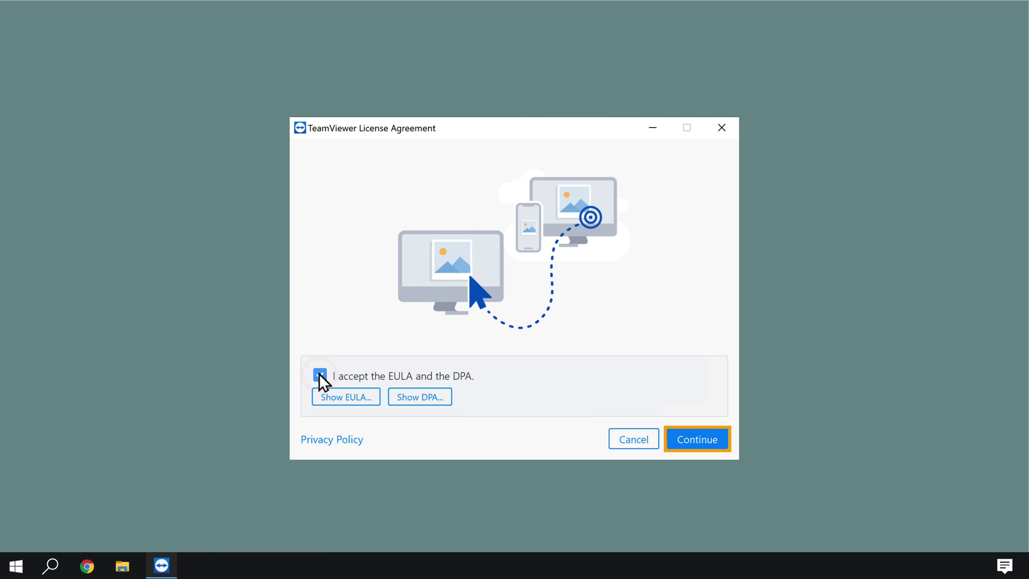
pyautogui.click(700, 443)
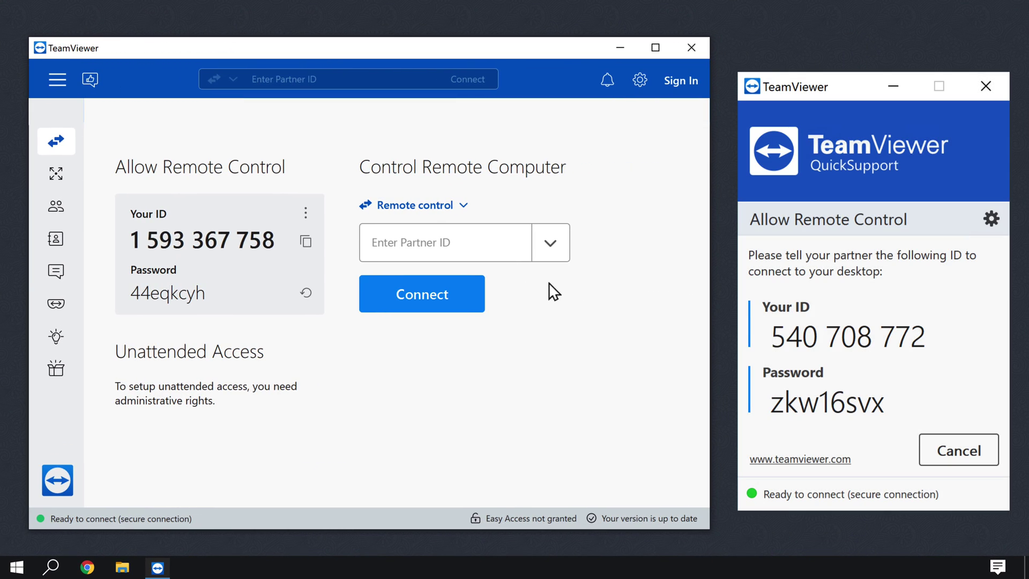
# Connect to the partner computer by its ID and log on with the partner's password
pyautogui.click(491, 239)
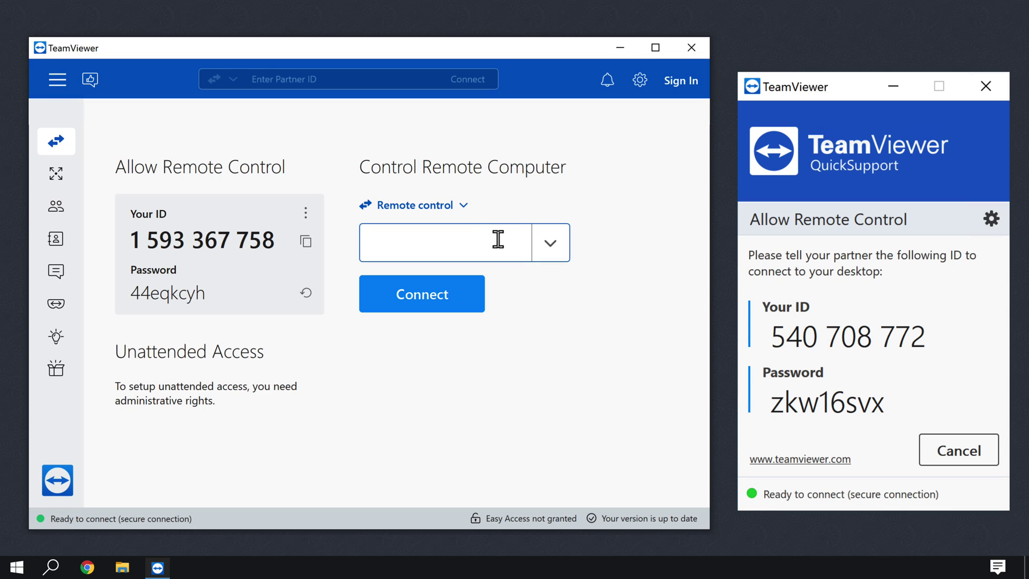
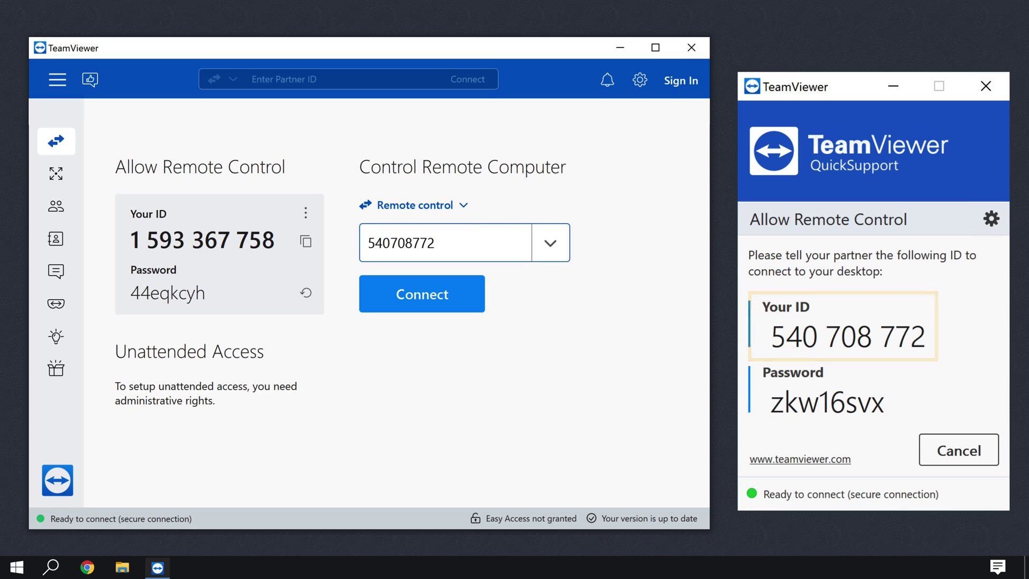
pyautogui.click(423, 301)
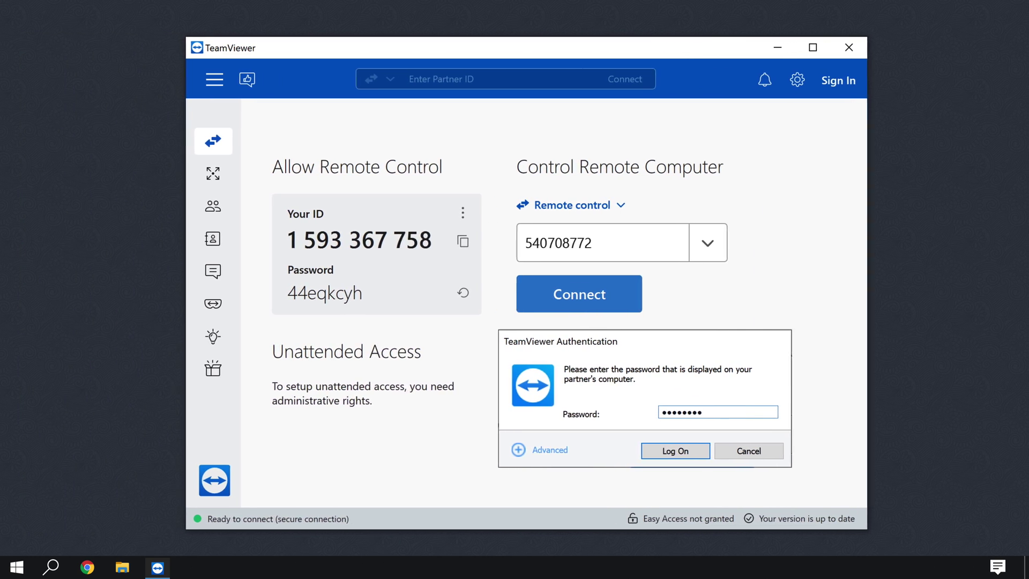
pyautogui.click(689, 452)
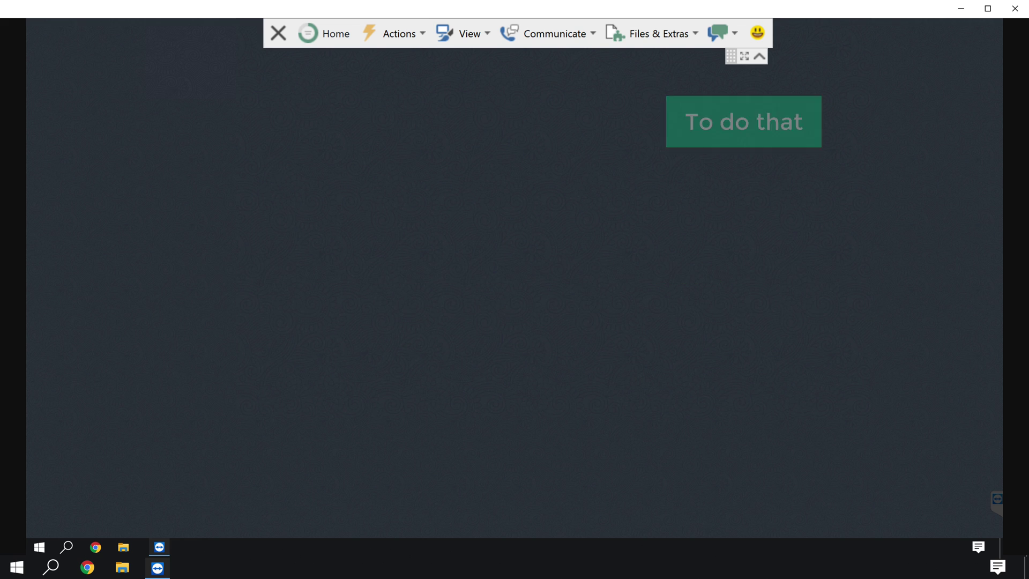
# Open a session chat and send the client "How may I assist you?"
pyautogui.click(556, 41)
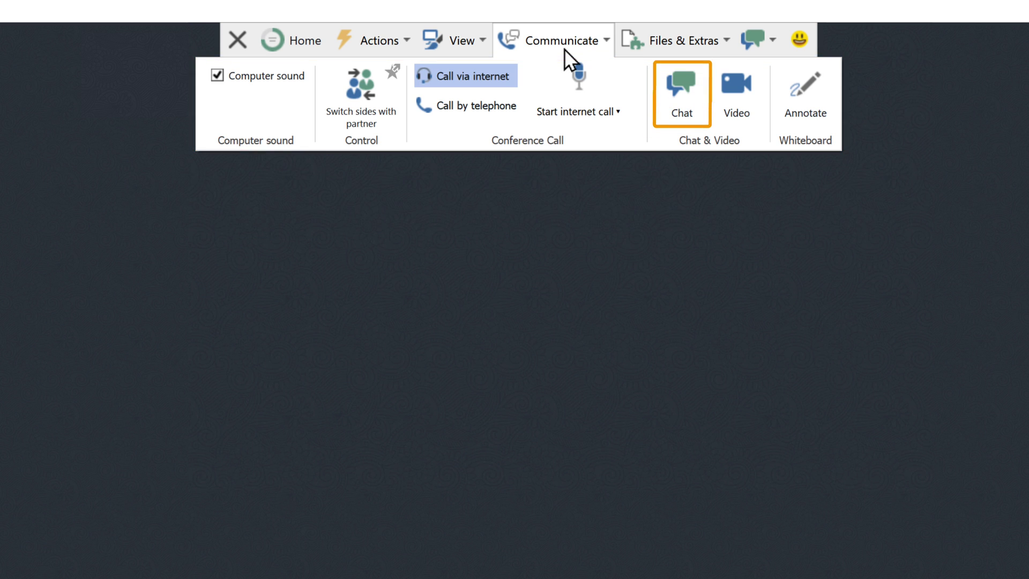
pyautogui.click(683, 118)
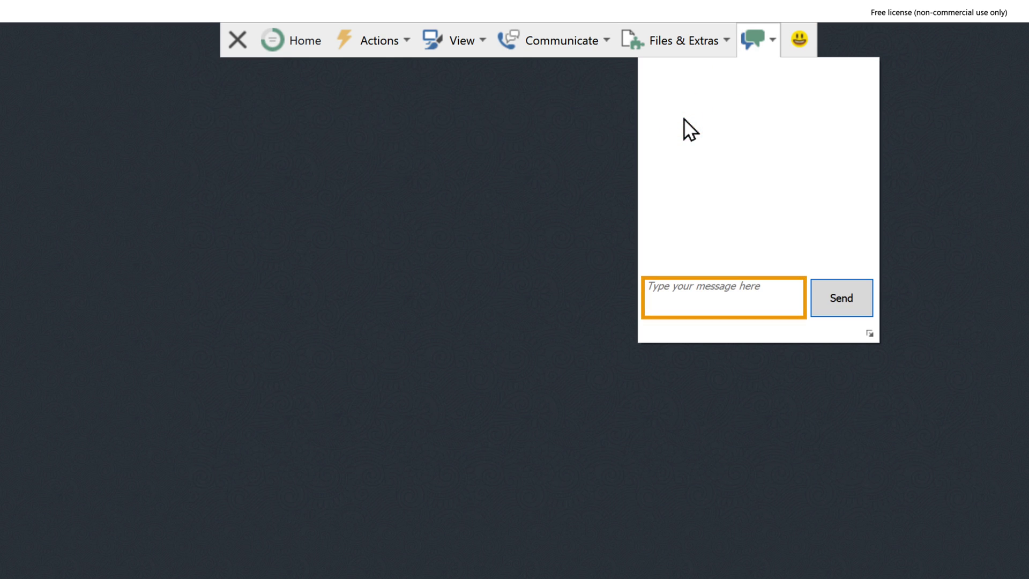
pyautogui.click(785, 296)
pyautogui.write('How may I assist you?')
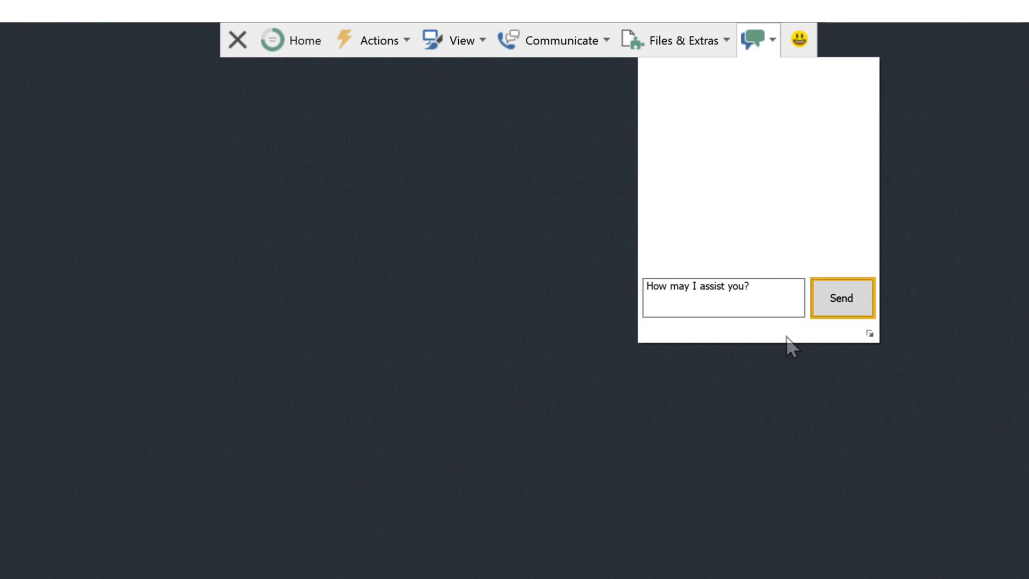
pyautogui.click(839, 304)
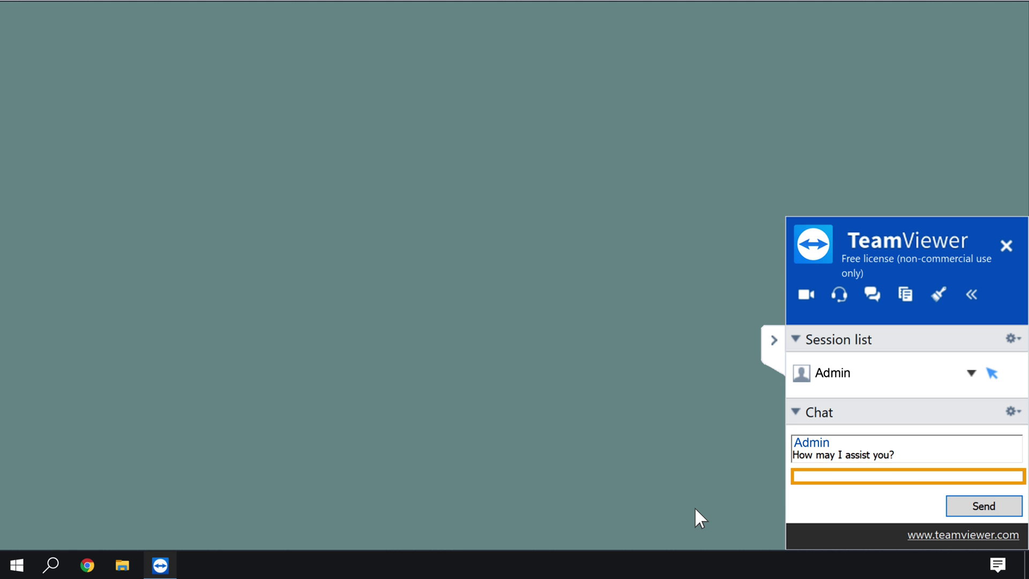
# Reply "I was unable to open astra video file. Could you send the file again?"
pyautogui.click(807, 472)
pyautogui.write('I was unable to open astra video file. Could you send the file again?')
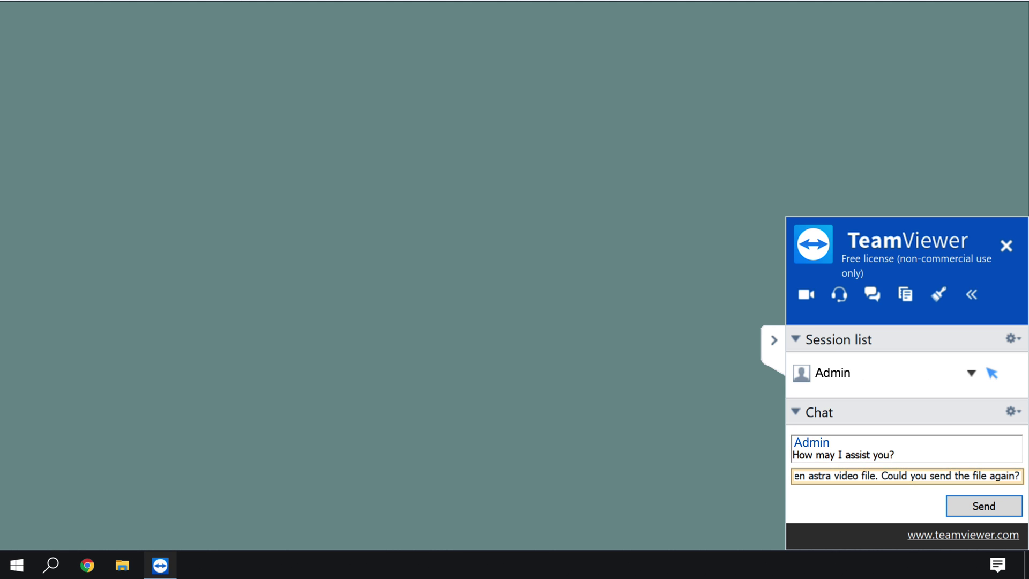
pyautogui.click(983, 507)
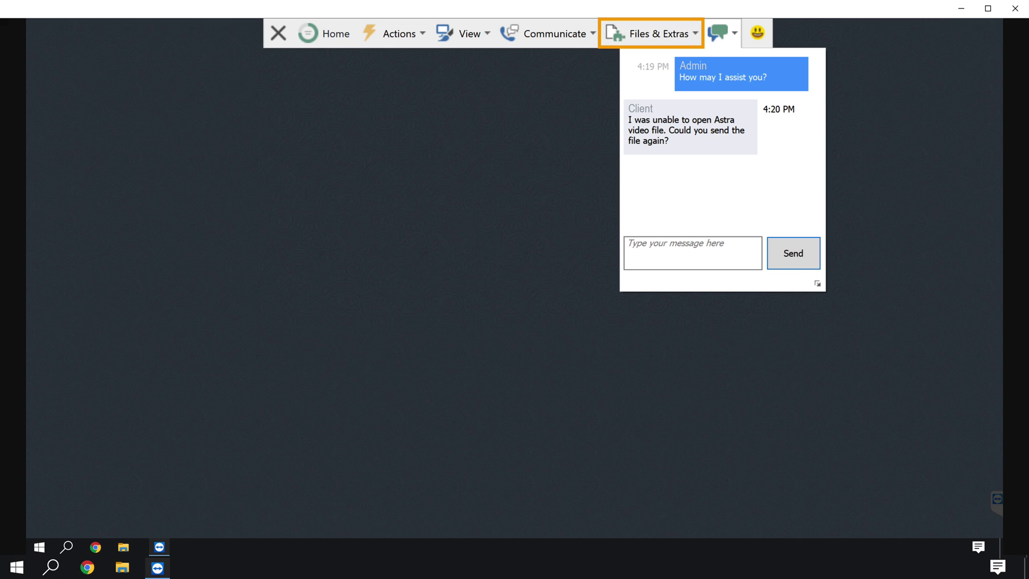
# Open the file transfer window from the session's Files & Extras menu
pyautogui.click(661, 34)
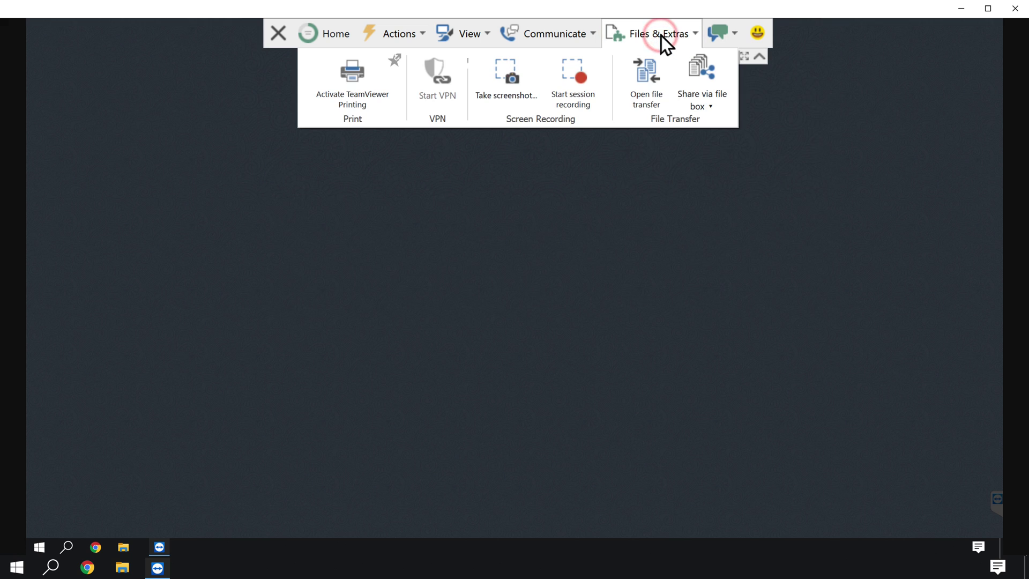
pyautogui.click(644, 65)
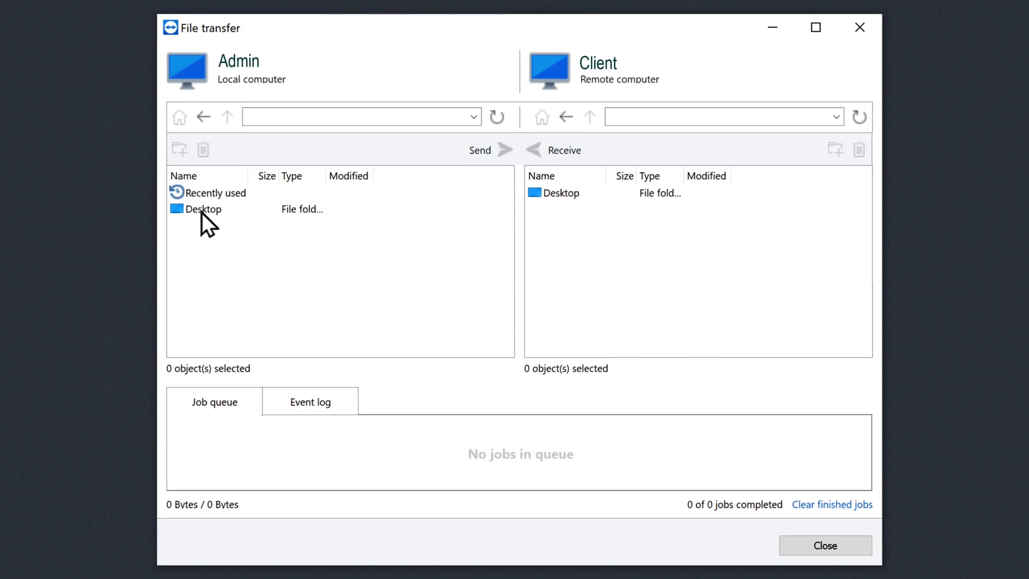
# Send Astra.mp4 from the local Desktop\Astra folder to the client's Desktop
pyautogui.doubleClick(277, 253)
pyautogui.doubleClick(196, 194)
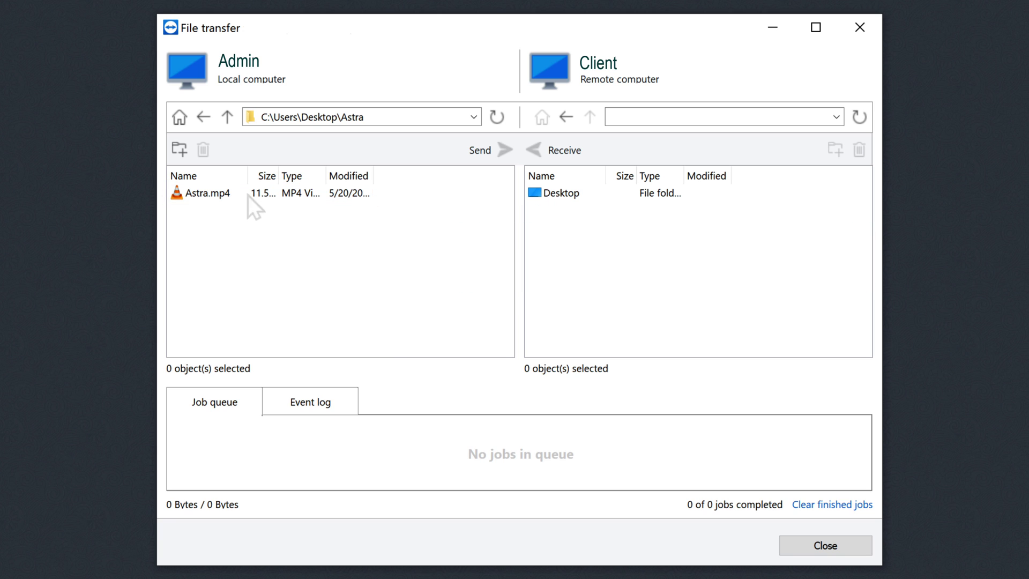
pyautogui.doubleClick(560, 195)
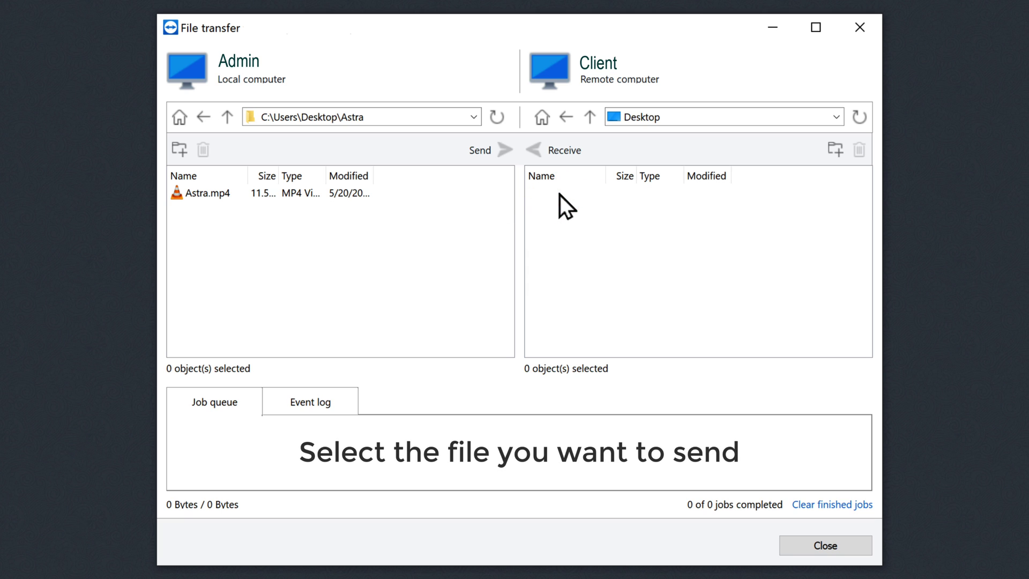
pyautogui.click(200, 194)
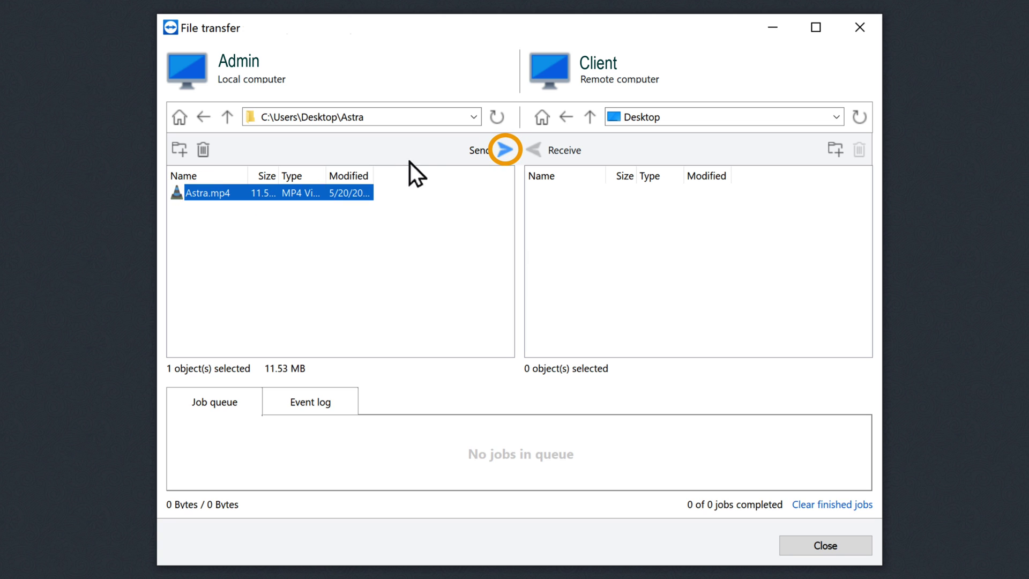
pyautogui.click(504, 149)
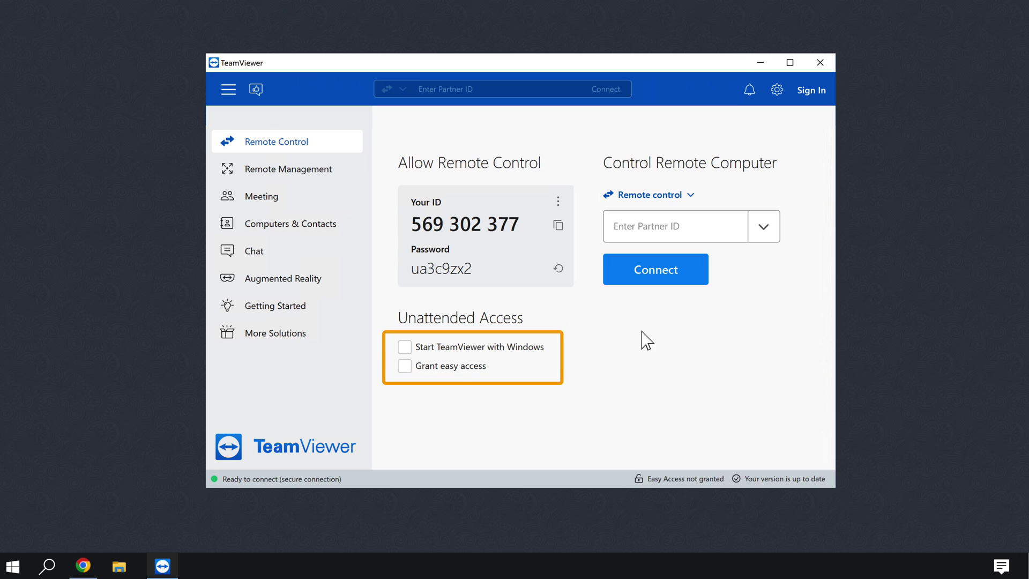
# Enable Start TeamViewer with Windows and Grant easy access, then start creating a new account
pyautogui.click(405, 348)
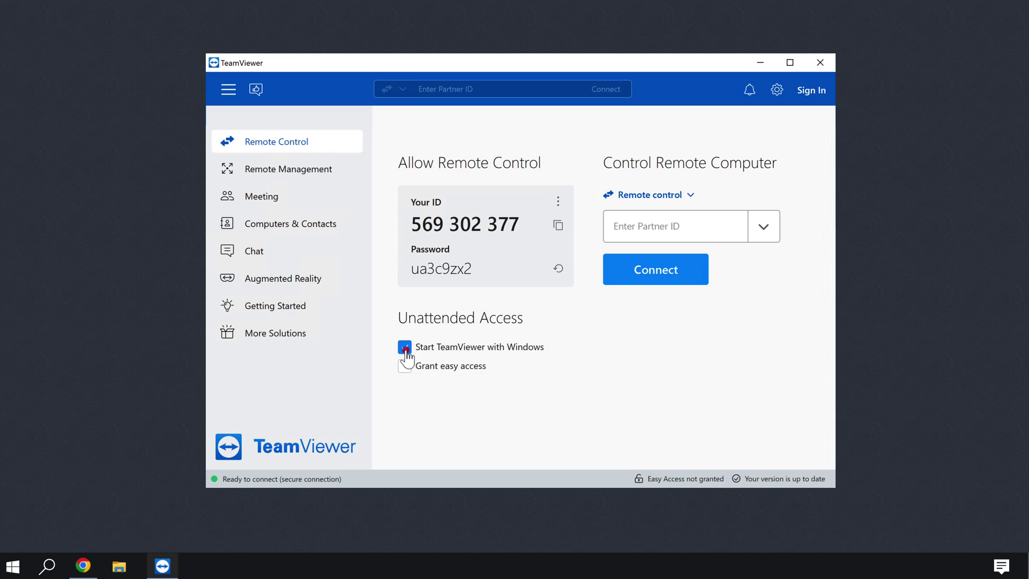
pyautogui.click(405, 369)
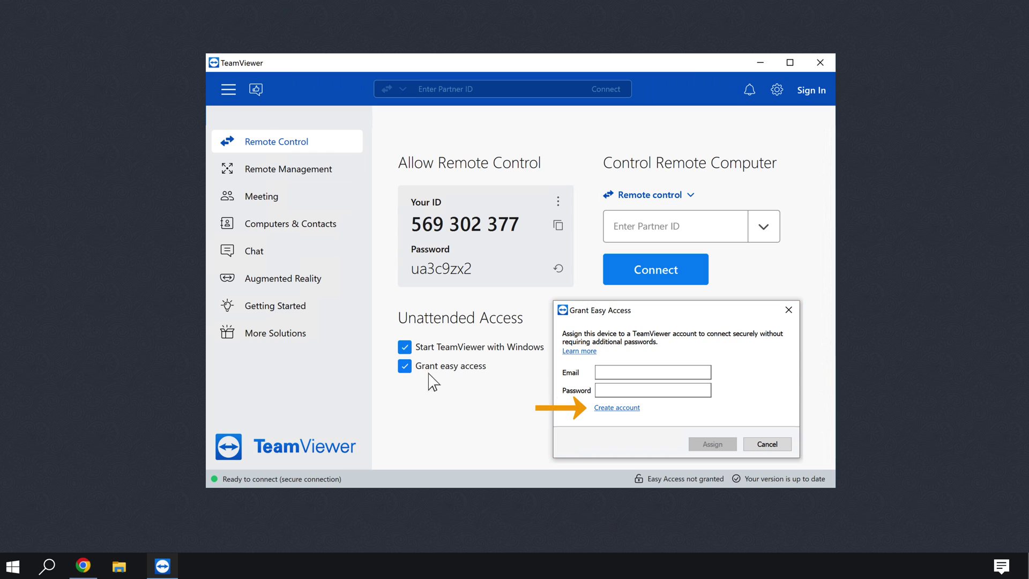
pyautogui.click(614, 409)
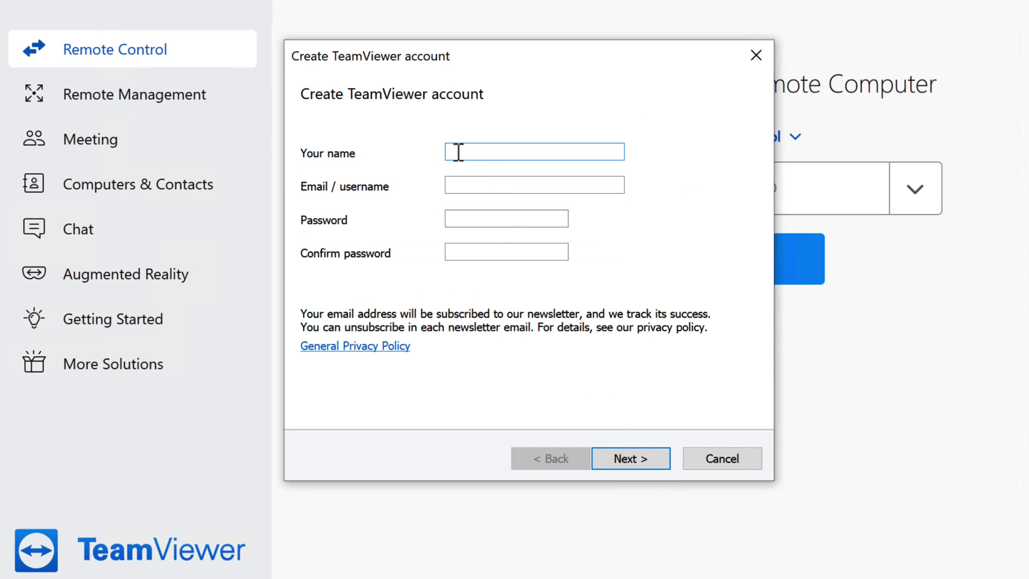
# Enter the new account's name, e-mail address, password and password confirmation
pyautogui.write('Bryan')
pyautogui.press('Tab')
pyautogui.press('Tab')
pyautogui.write('********')
pyautogui.press('Tab')
pyautogui.write('********')
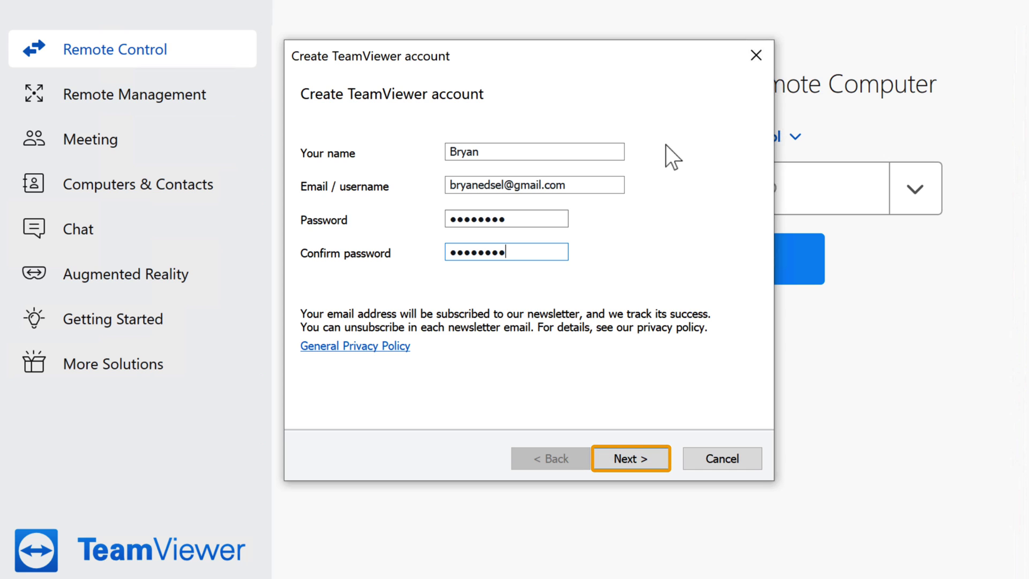
# Complete the account sign-up and assign this device to the new account
pyautogui.click(633, 461)
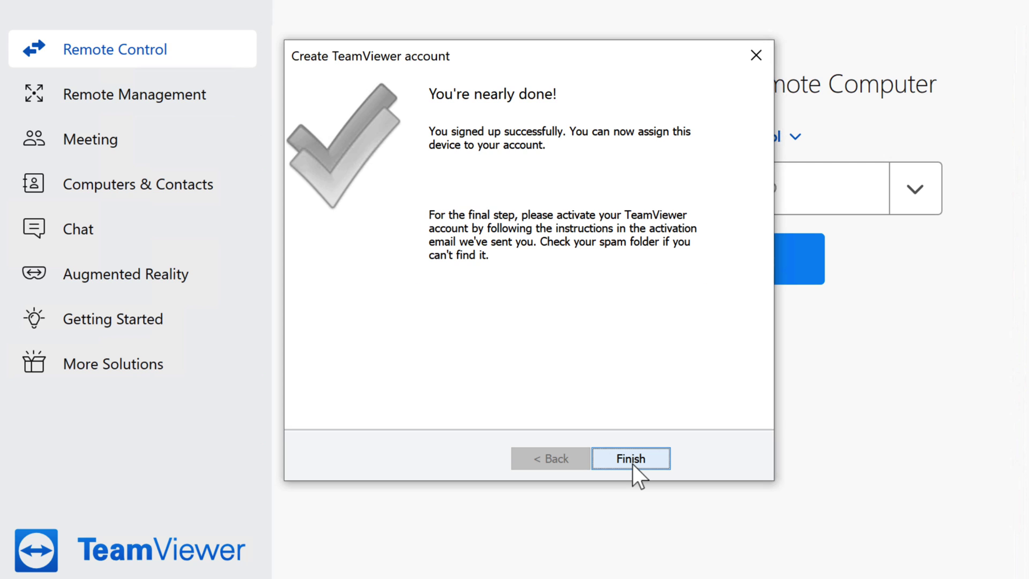
pyautogui.click(633, 461)
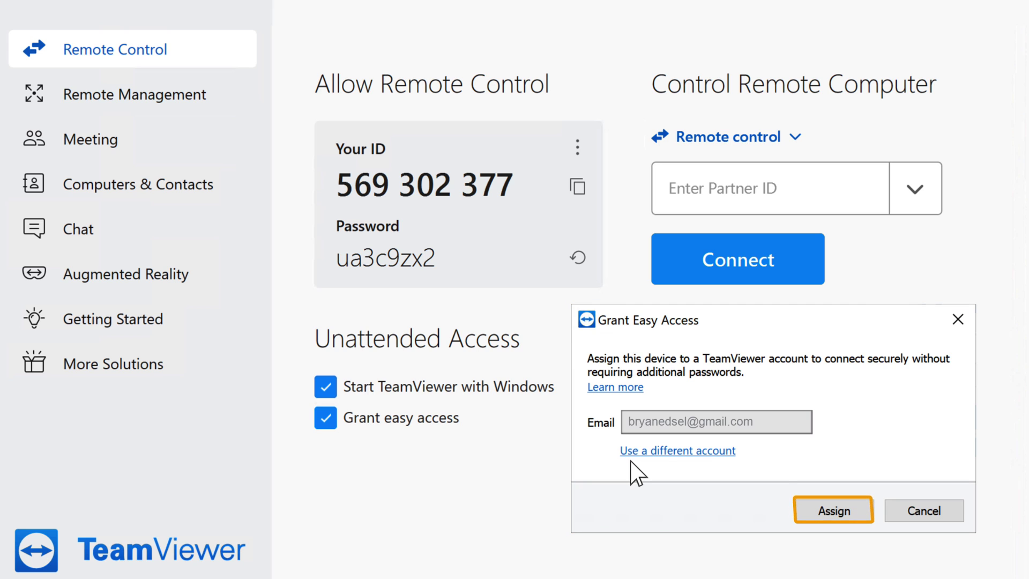
pyautogui.click(831, 514)
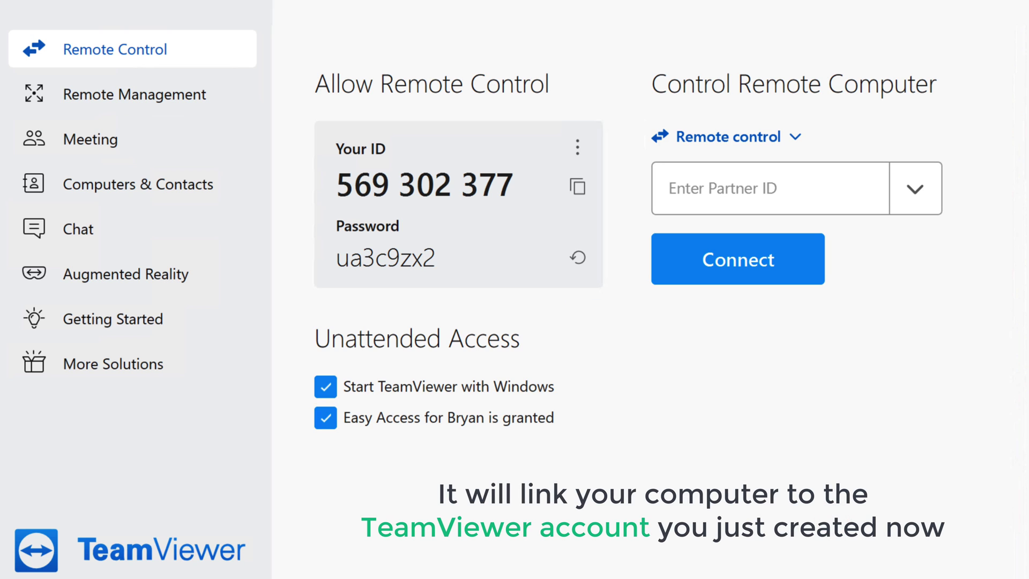